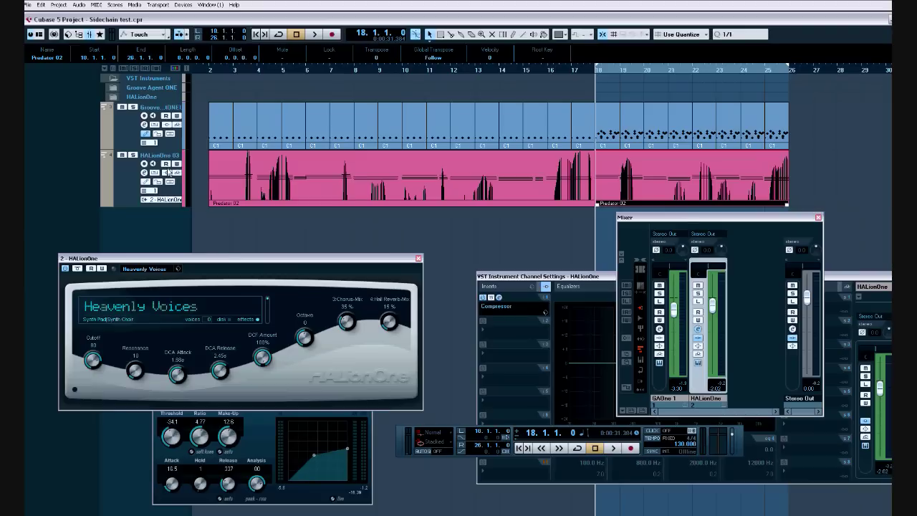
Solo the Groove Agent kick track, listen to it alone, then unsolo it
click(134, 107)
key(space)
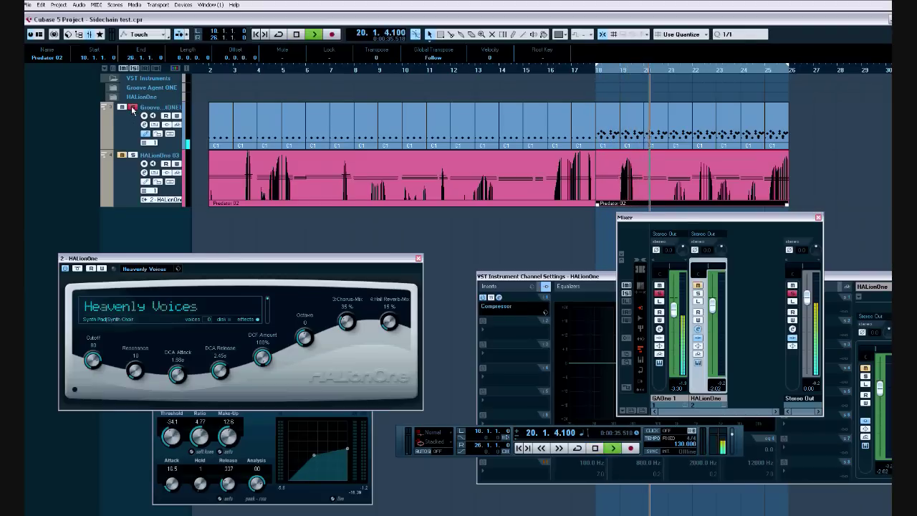
key(space)
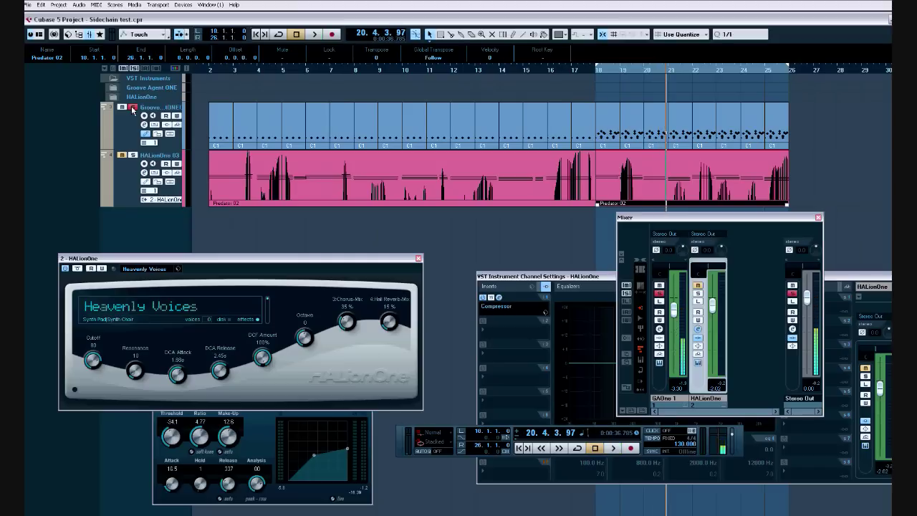
click(132, 108)
Solo the HALionOne pad track and hear it alone from bar 18, then clear the solo
click(133, 155)
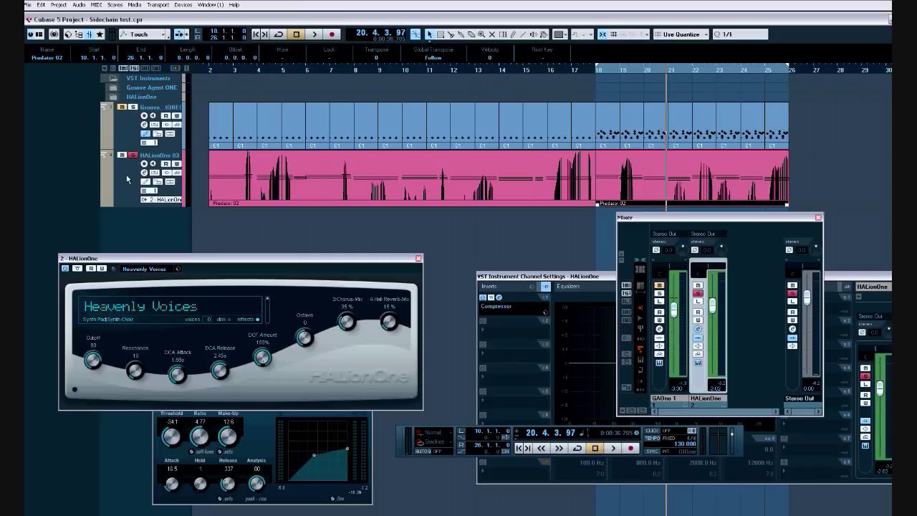
key(KP_0)
key(space)
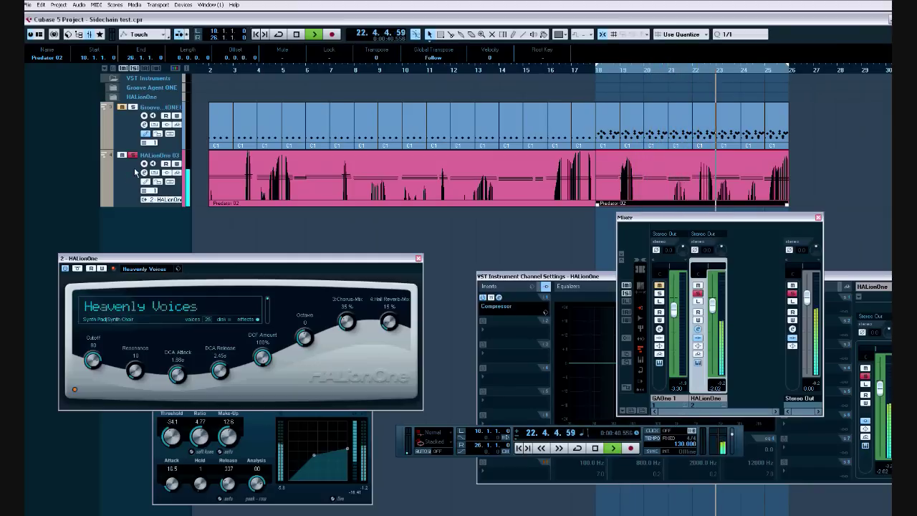
key(space)
click(132, 155)
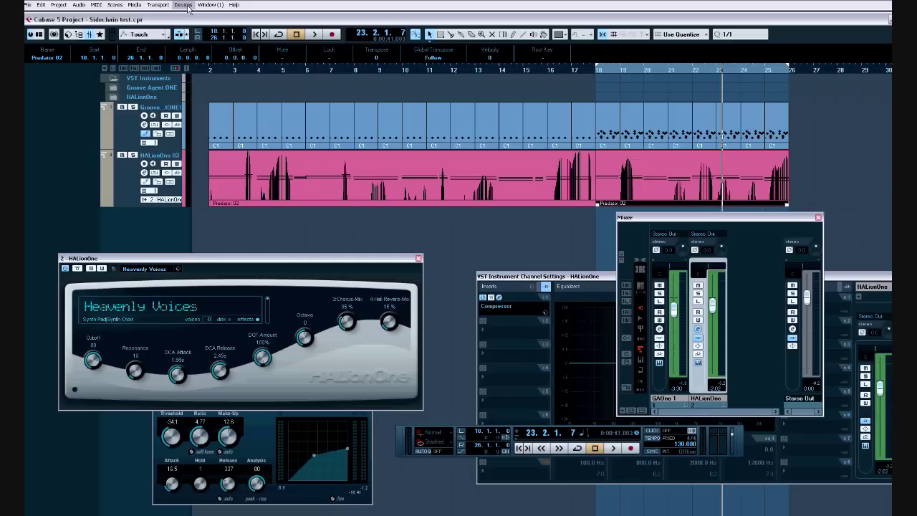
Activate a second stereo output for Groove Agent ONE in the VST Instruments rack
click(184, 5)
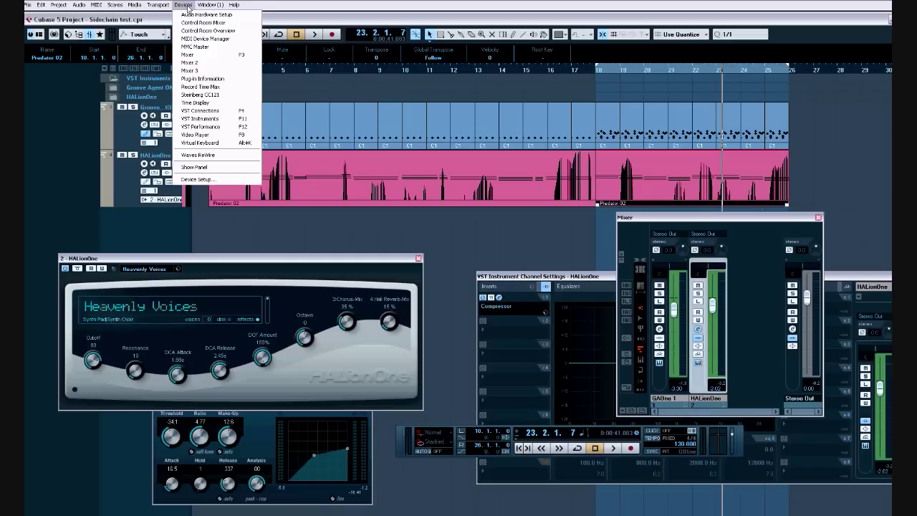
click(205, 119)
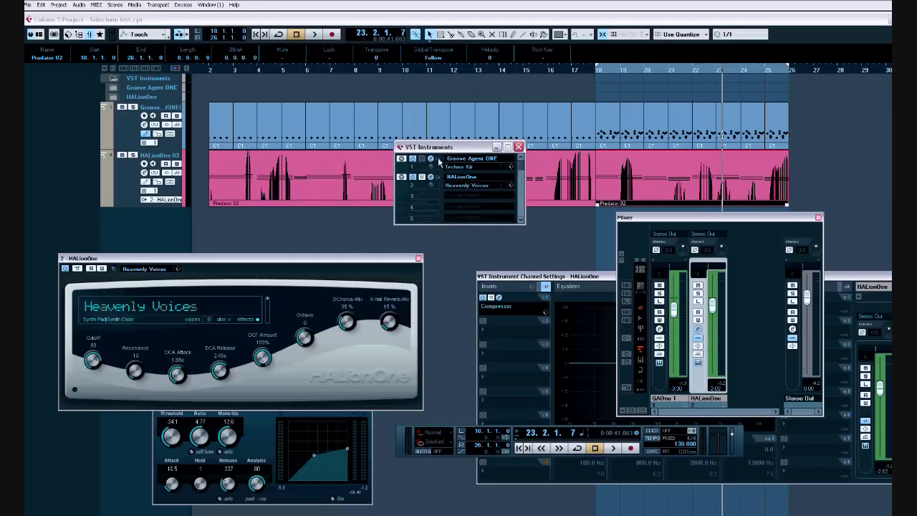
click(446, 194)
click(445, 194)
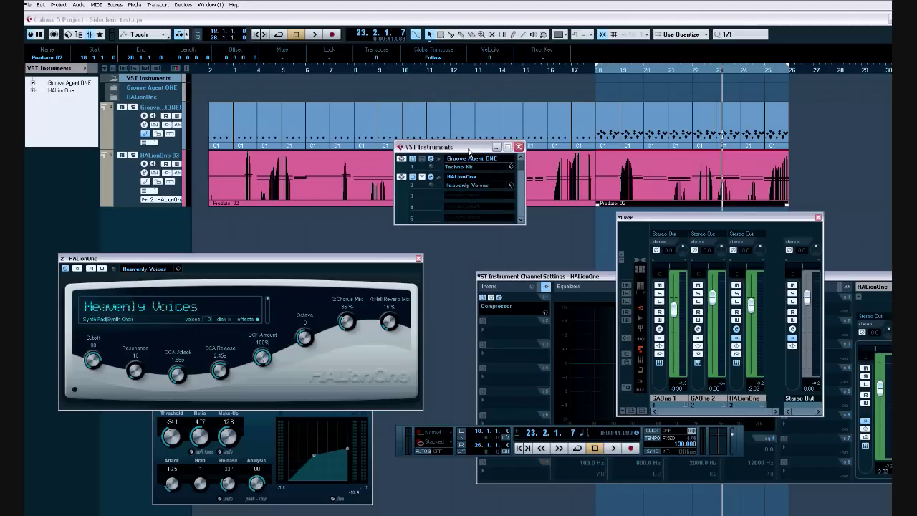
click(520, 147)
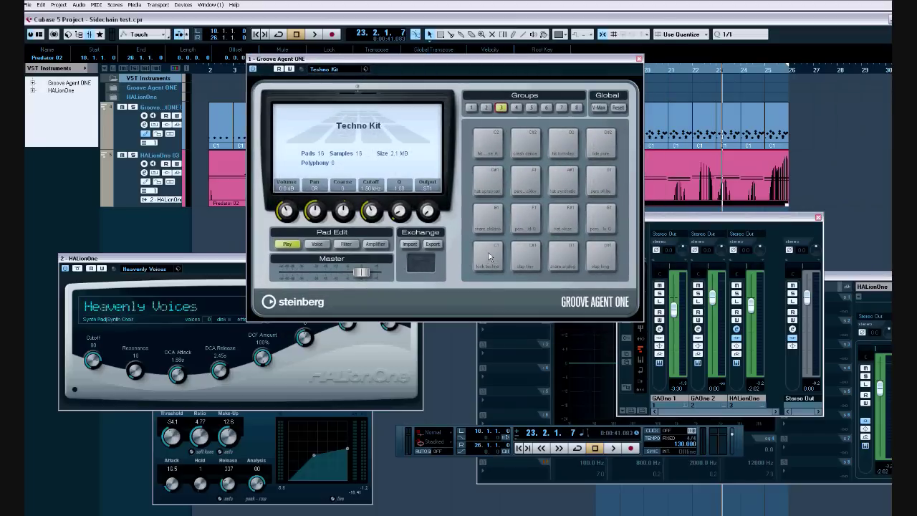
Audition the kick techno pad and the G1, F#1 and F1 percussion pads
click(488, 252)
click(489, 252)
click(489, 254)
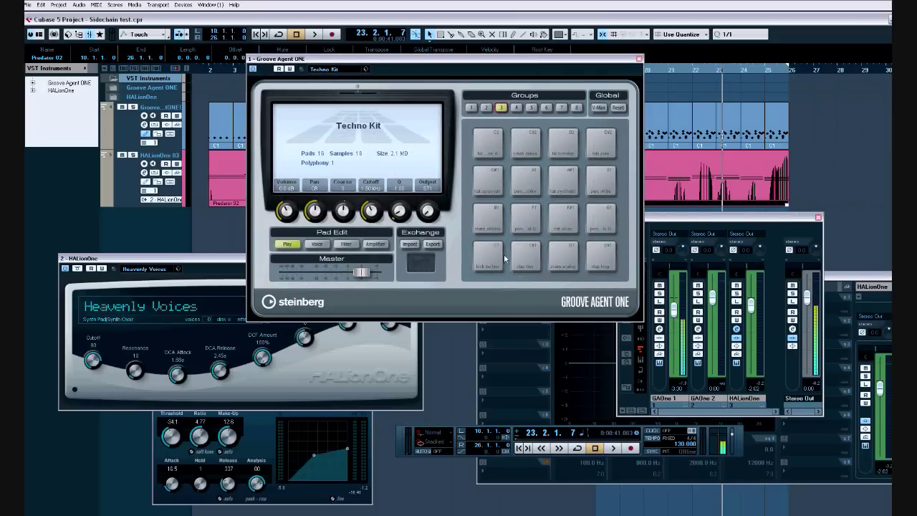
click(602, 230)
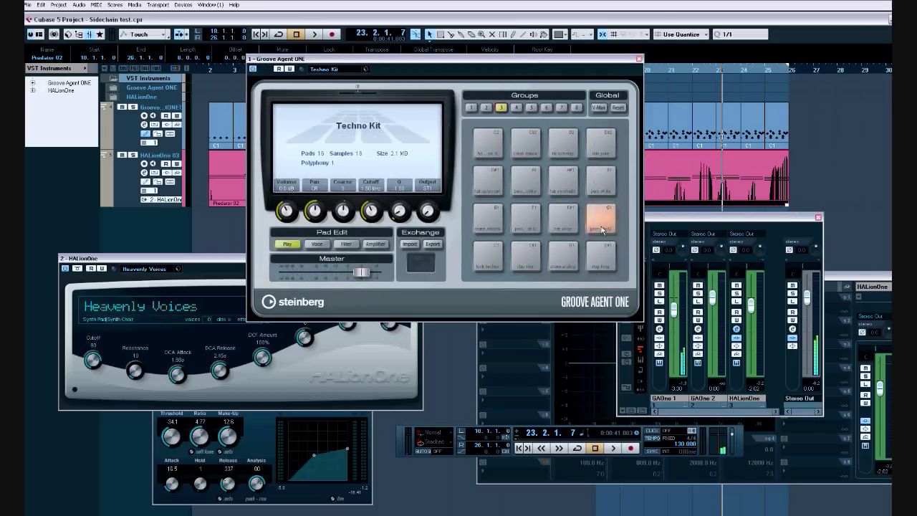
click(562, 226)
click(515, 224)
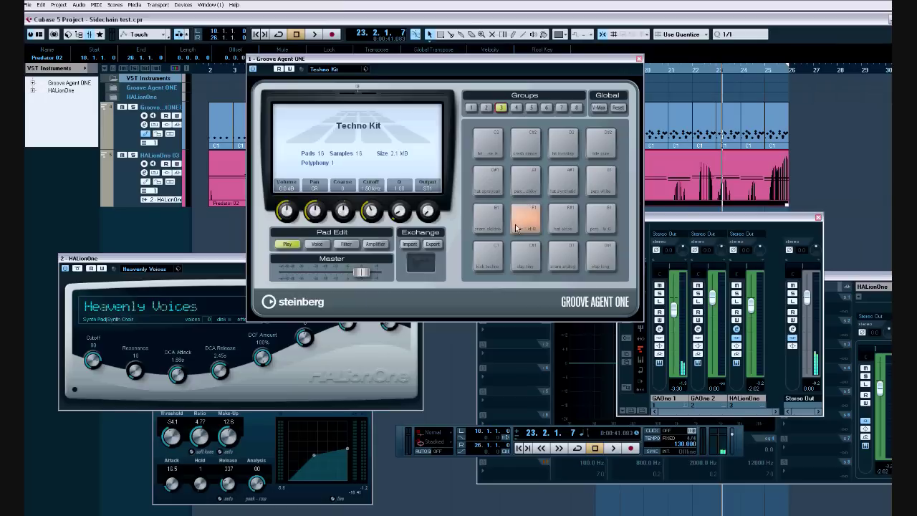
Select the kick techno pad in the Voice settings for ST2 output and play to check the routing
click(316, 244)
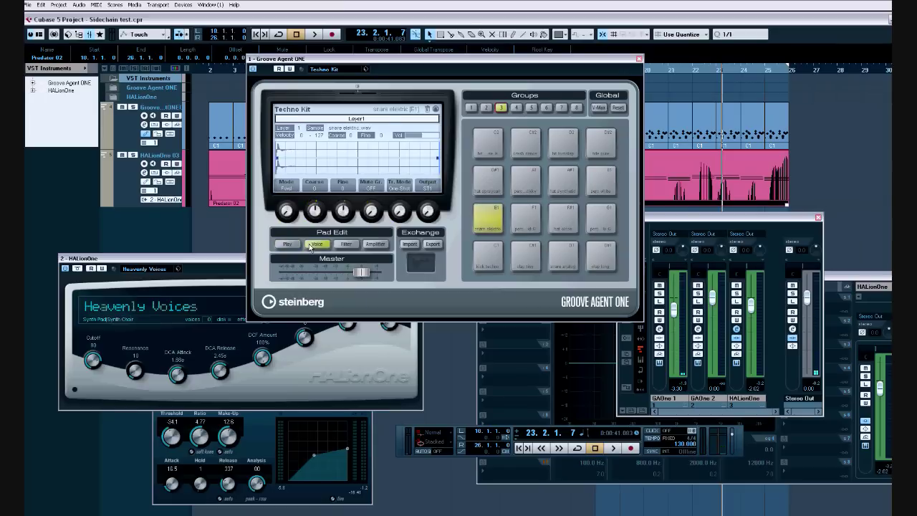
click(483, 254)
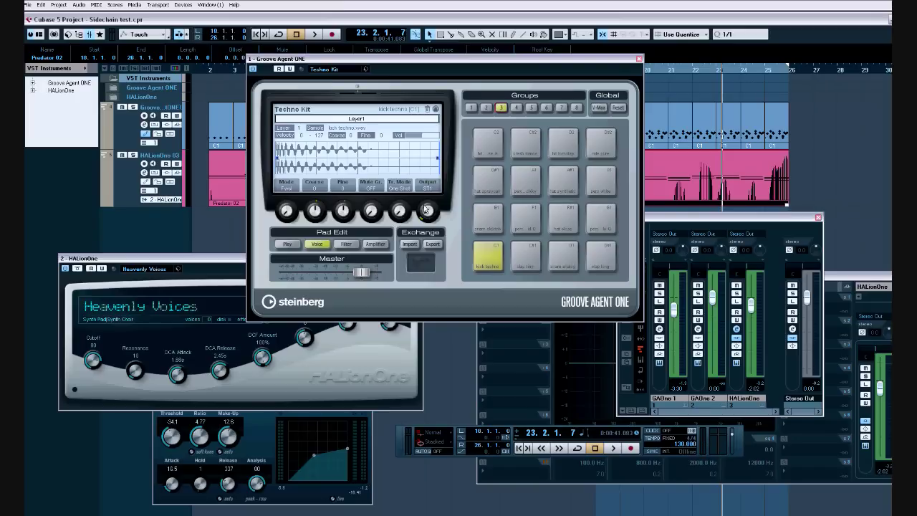
drag(451, 67, 498, 65)
key(space)
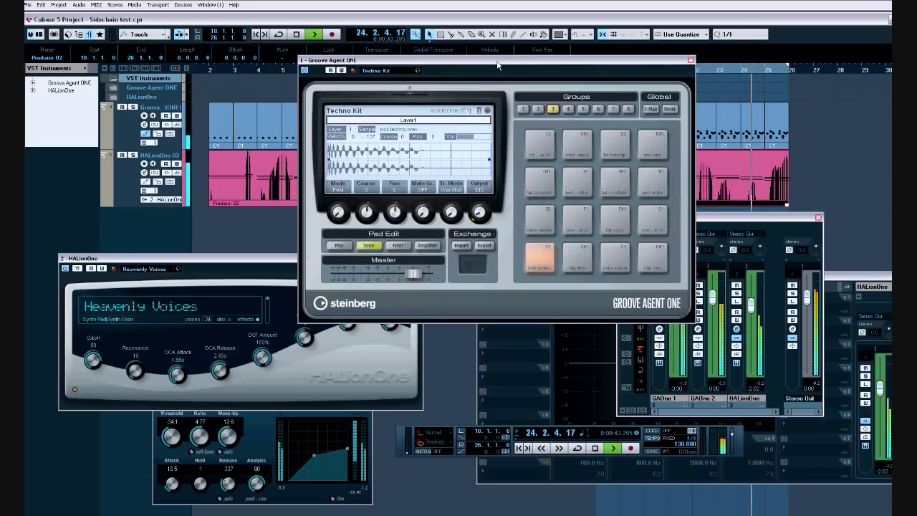
key(space)
Close the Groove Agent editor, recentre the mixer and play with GAOne 2 soloed
click(690, 60)
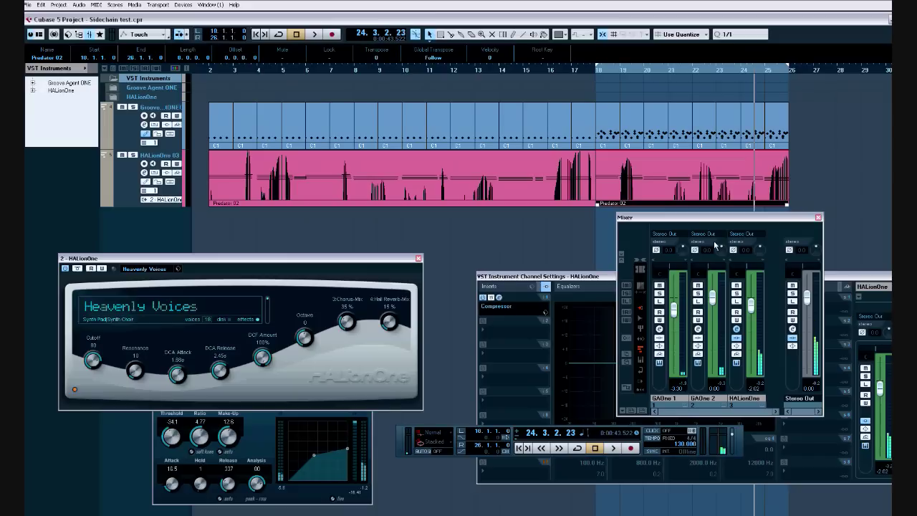
drag(708, 224, 492, 131)
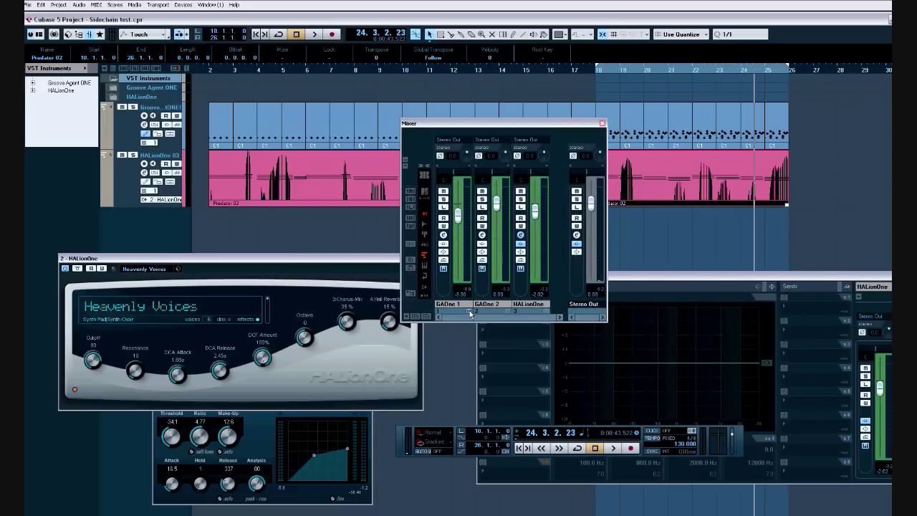
key(space)
click(481, 200)
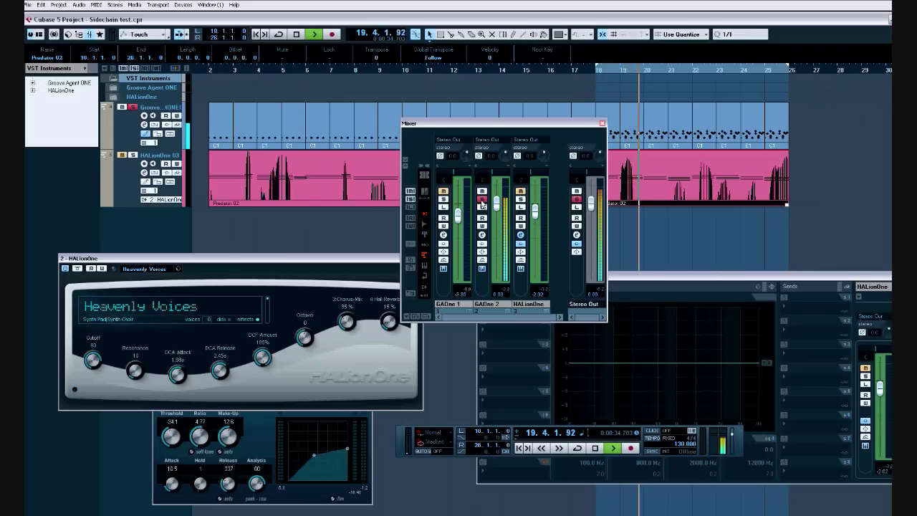
Enable cycle playback, unsolo GAOne 2, stop, and move the mixer to the upper left
key(KP_Divide)
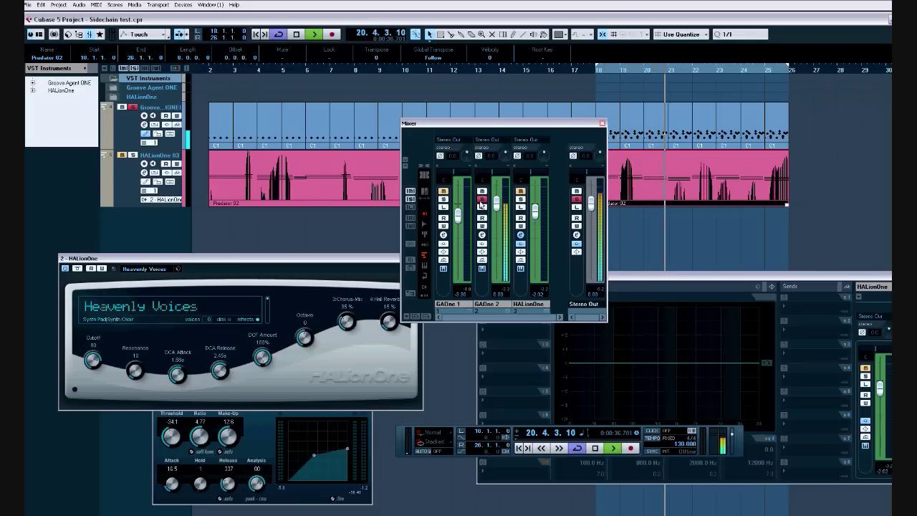
click(481, 201)
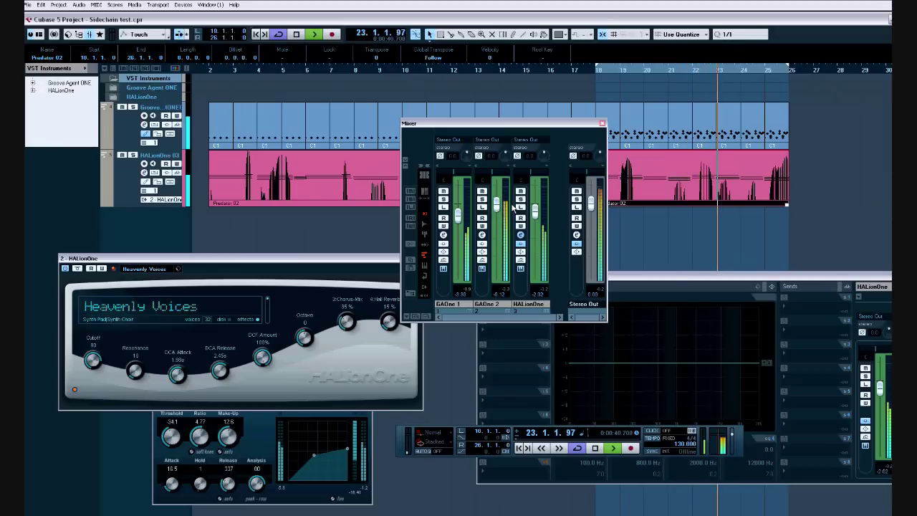
key(space)
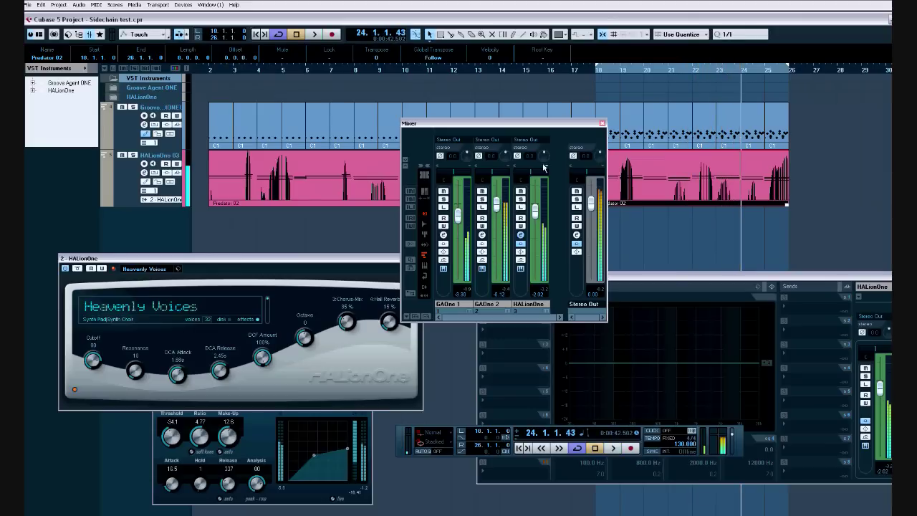
drag(527, 126, 292, 68)
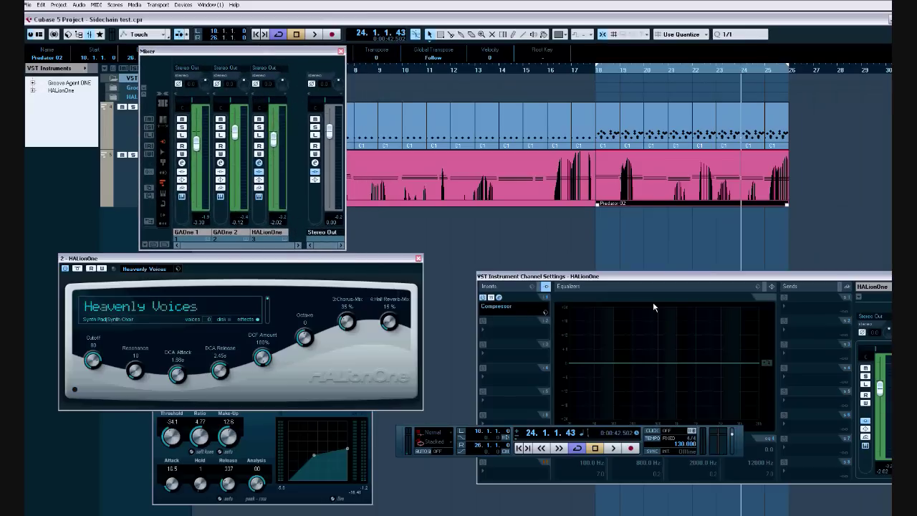
Open the HALionOne channel settings and its Compressor insert editor, placing the editor at lower left
drag(644, 283, 603, 257)
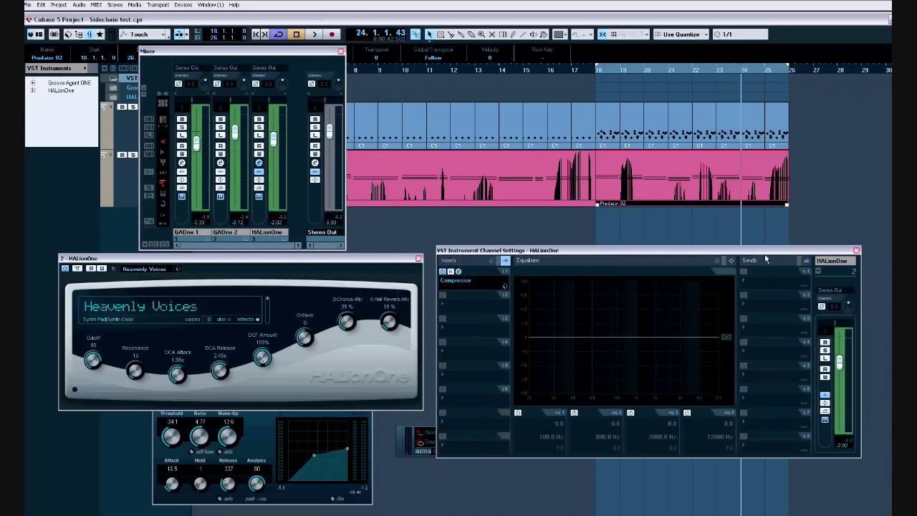
drag(765, 254, 745, 213)
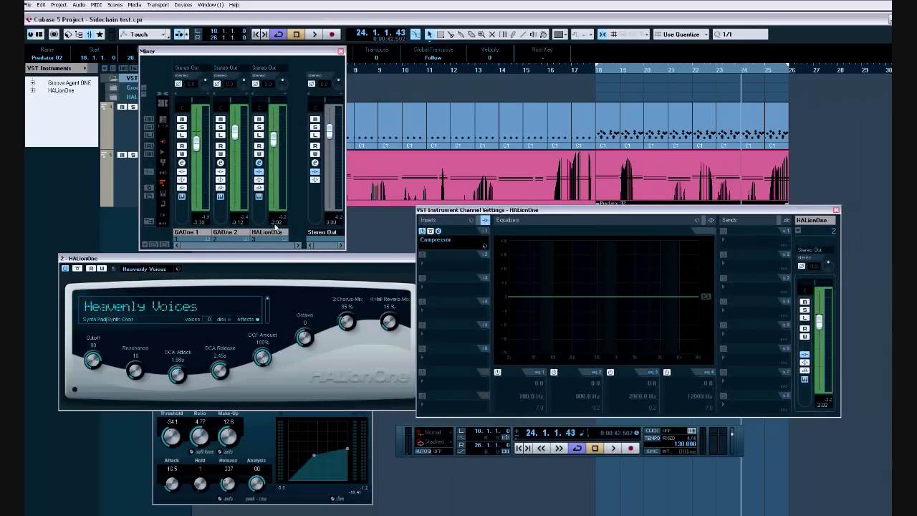
click(261, 166)
click(262, 166)
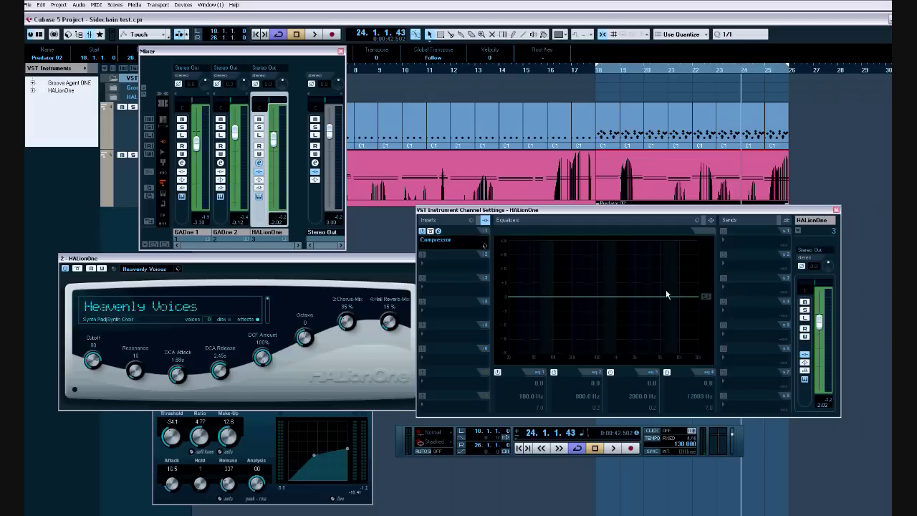
click(439, 232)
click(439, 232)
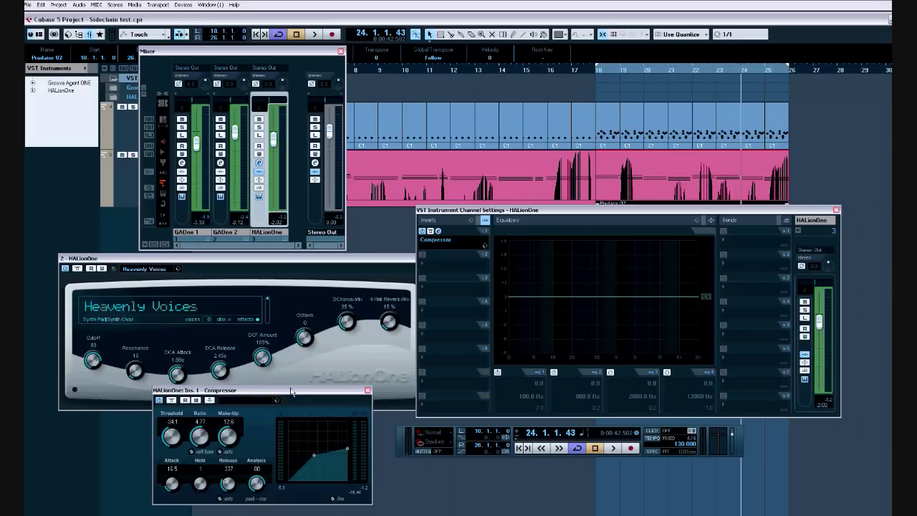
drag(288, 393, 685, 122)
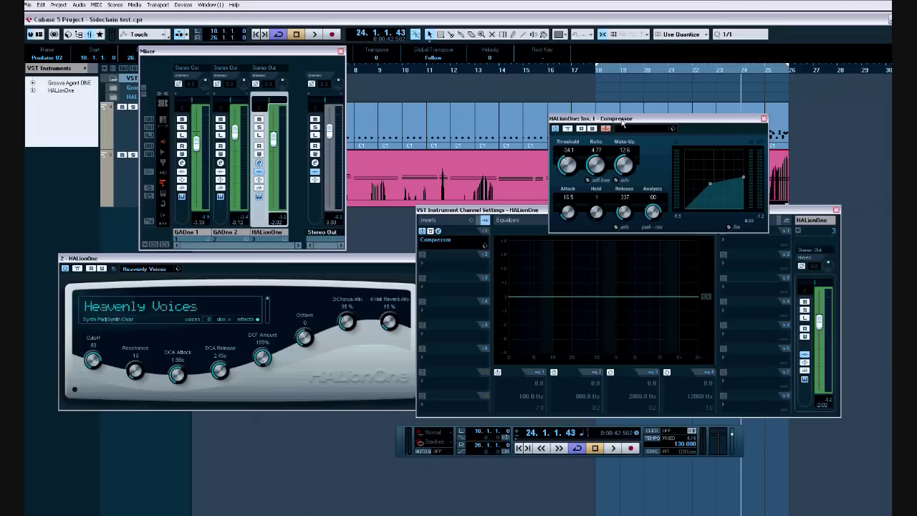
drag(622, 124, 265, 401)
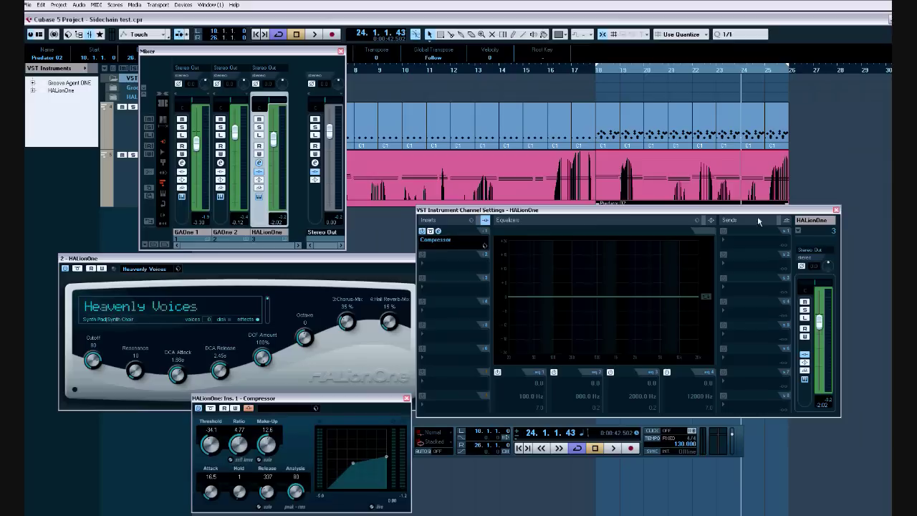
Route GAOne 2's Send 1 to the HALionOne Ins.1 Compressor side-chain and enable the send
click(836, 210)
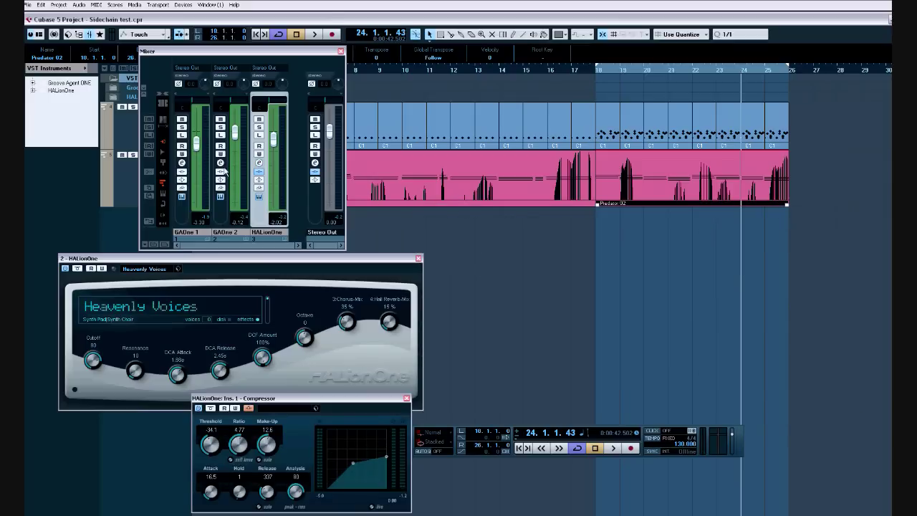
click(221, 164)
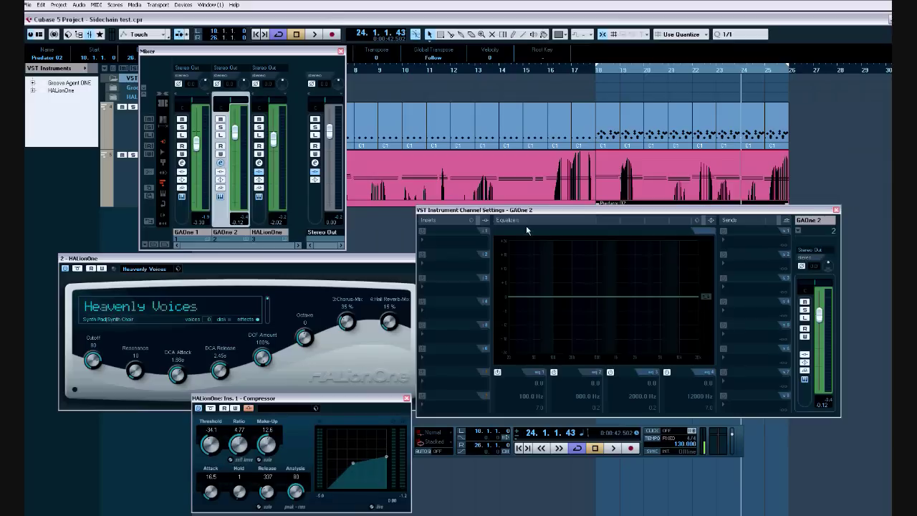
click(723, 239)
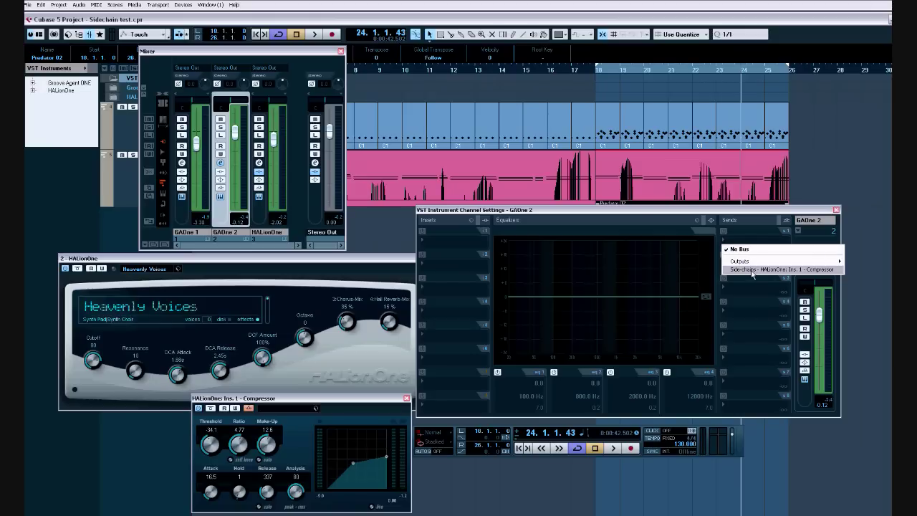
click(751, 270)
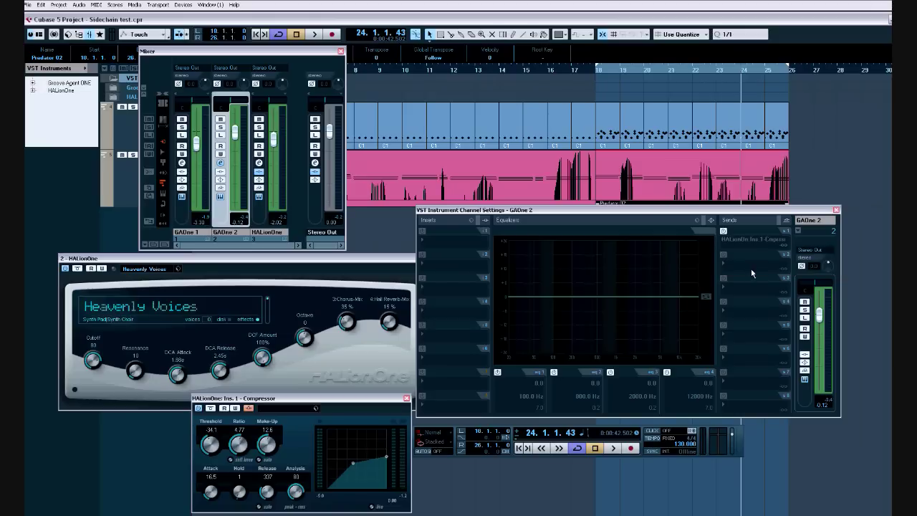
click(724, 233)
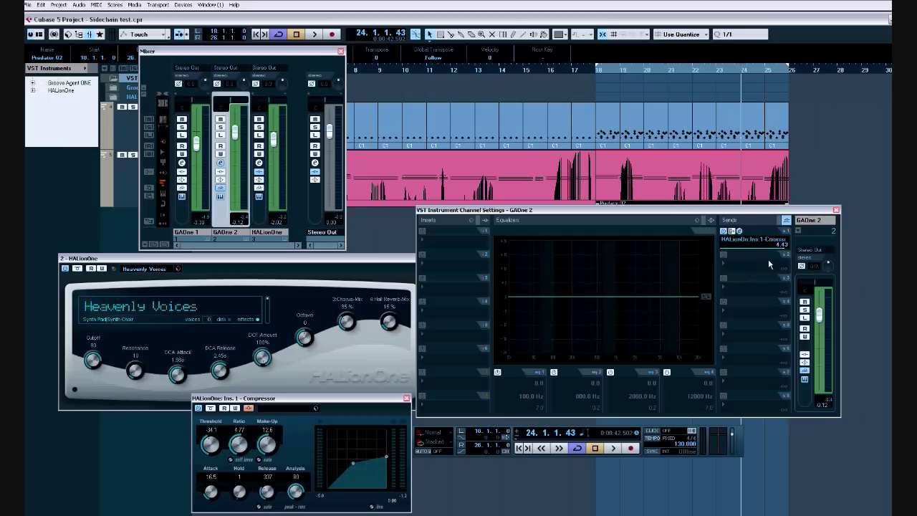
Move the playback position to bar 19 and reposition the channel settings window
click(618, 71)
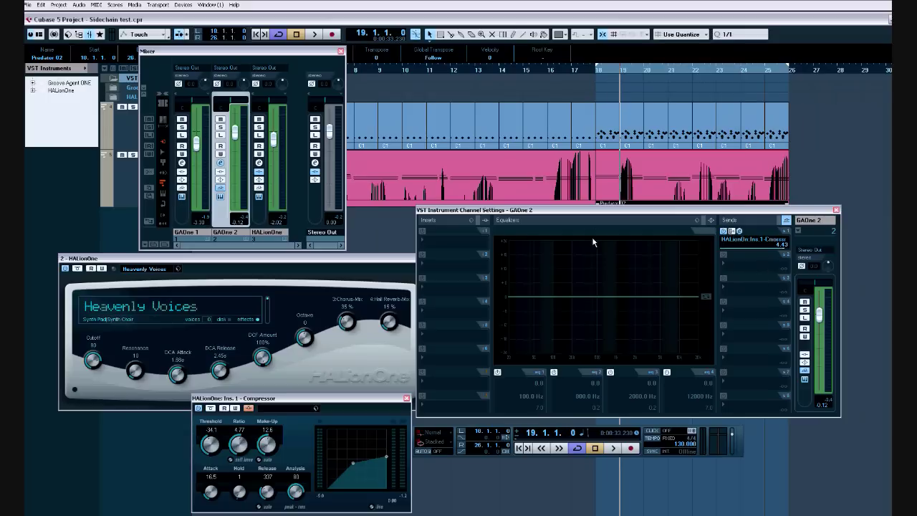
drag(600, 211, 702, 193)
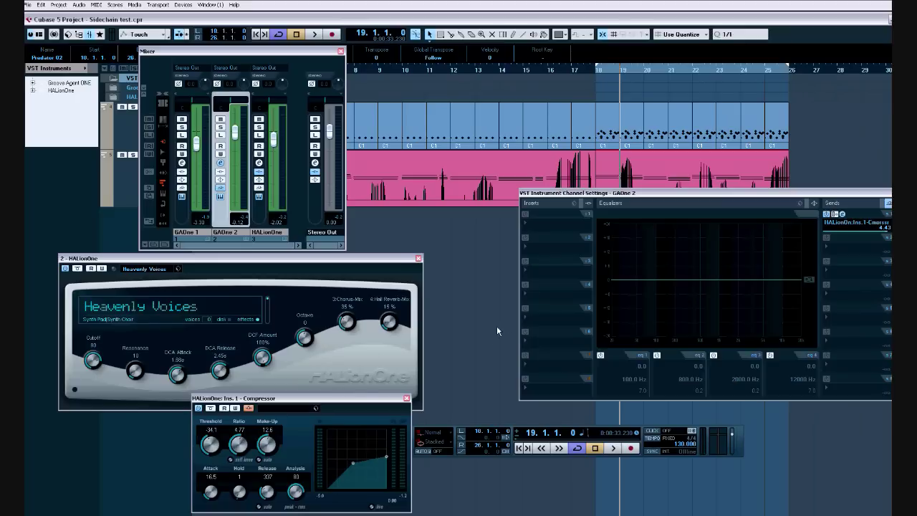
drag(833, 196, 740, 167)
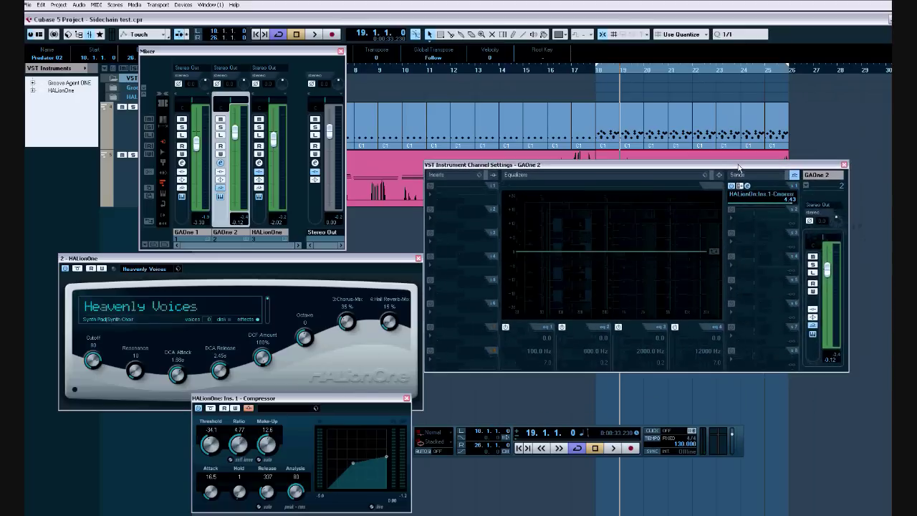
Swap to the HALionOne channel settings, start playback, and raise the Compressor editor above them
click(844, 165)
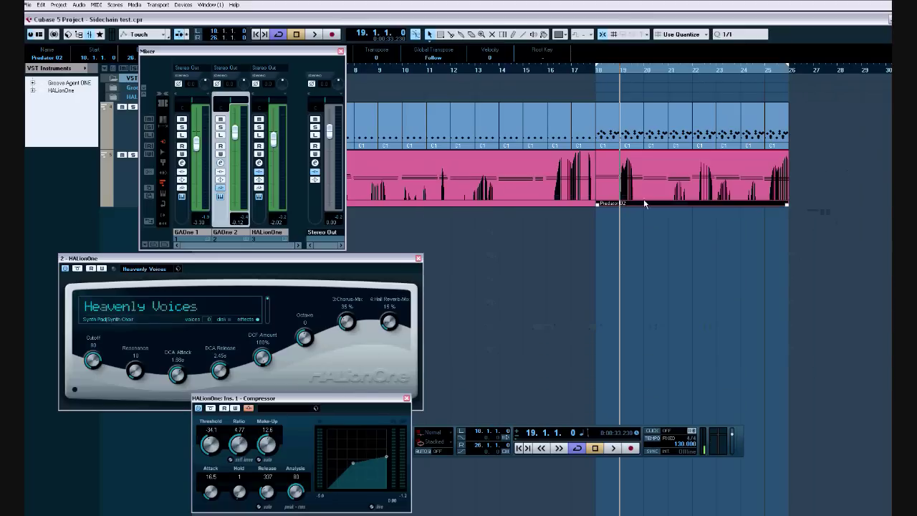
click(258, 164)
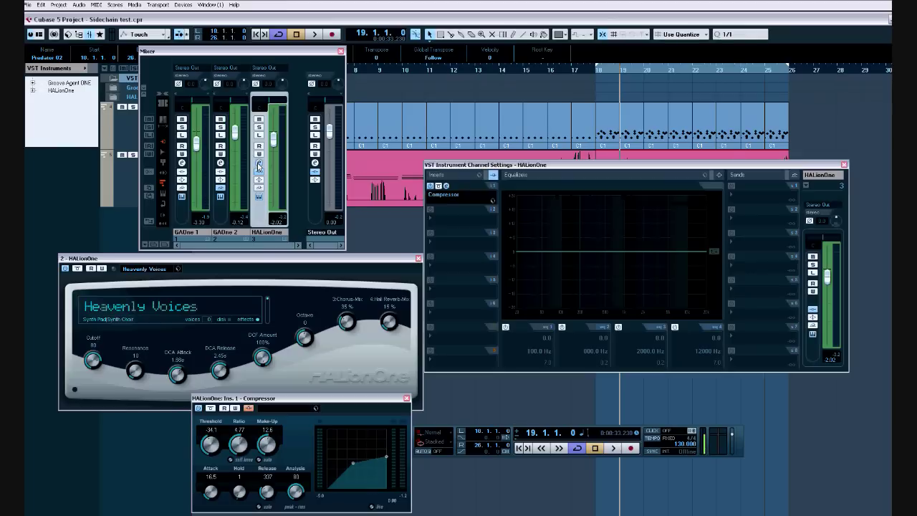
key(space)
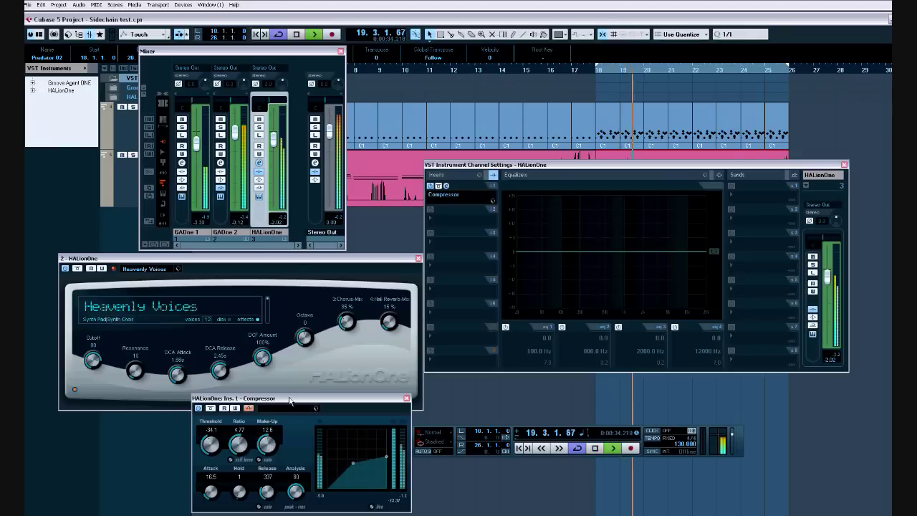
drag(291, 398, 462, 120)
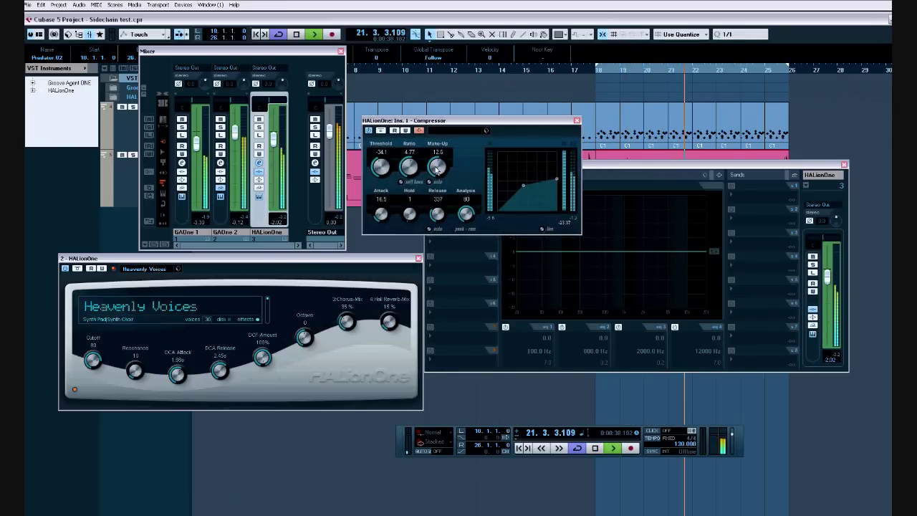
Tune the compressor's make-up, threshold, attack and release by ear, threshold near -41.9, then stop
drag(437, 172, 437, 167)
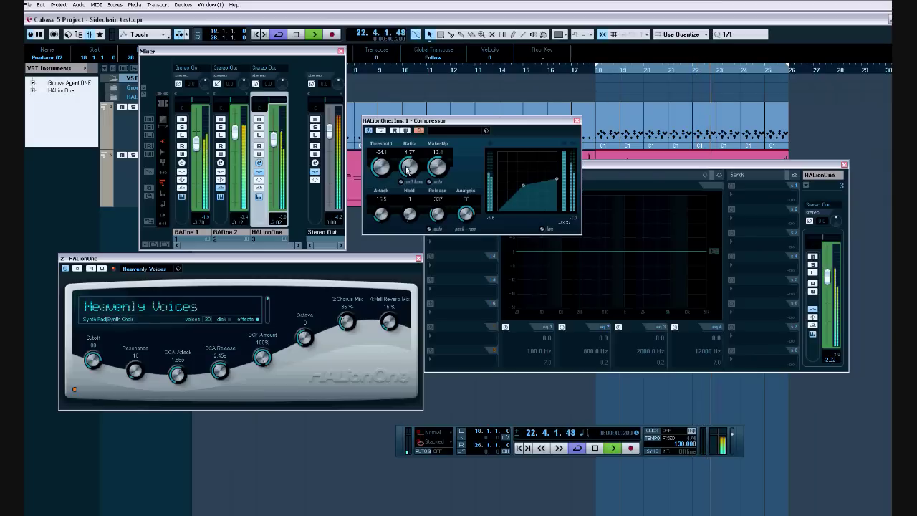
drag(380, 167, 385, 235)
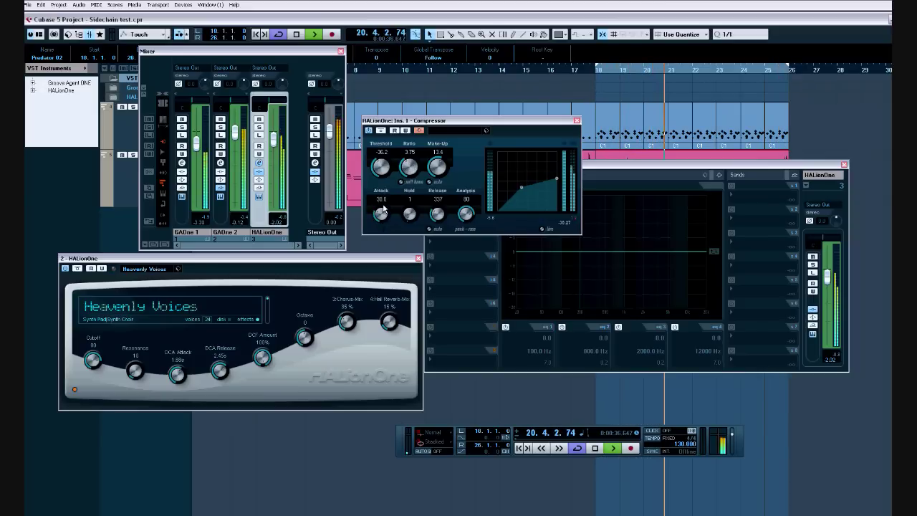
drag(385, 235, 385, 183)
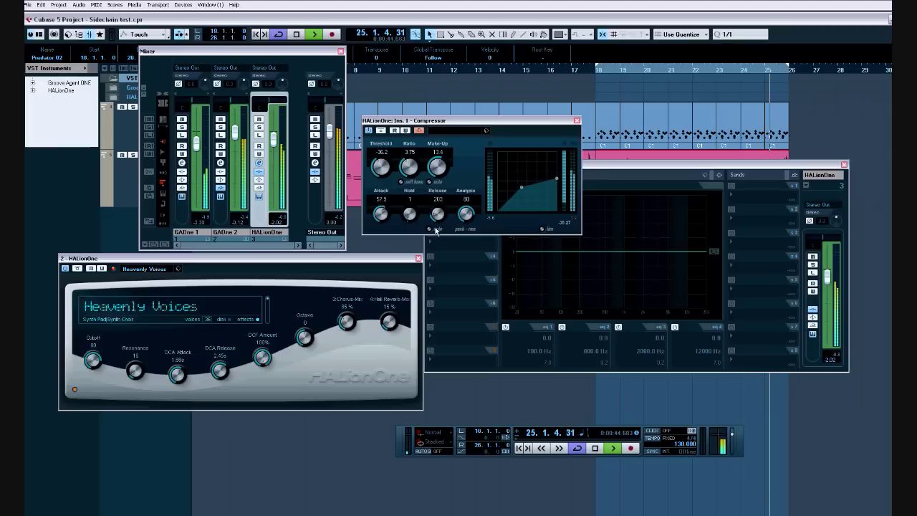
drag(435, 216, 435, 213)
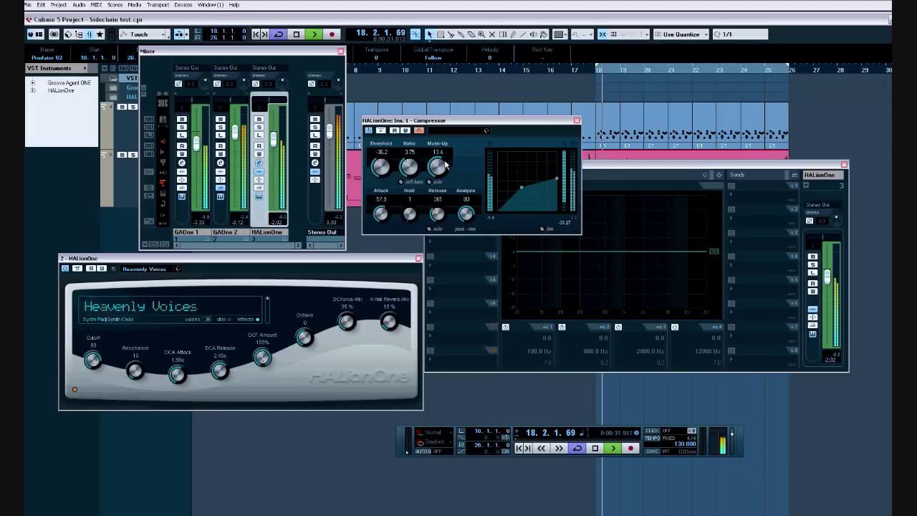
drag(436, 172, 438, 172)
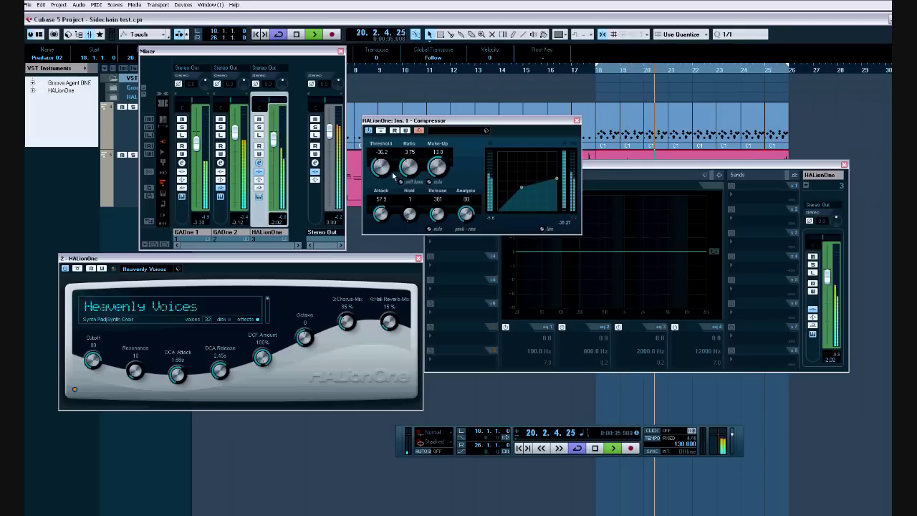
drag(380, 167, 378, 170)
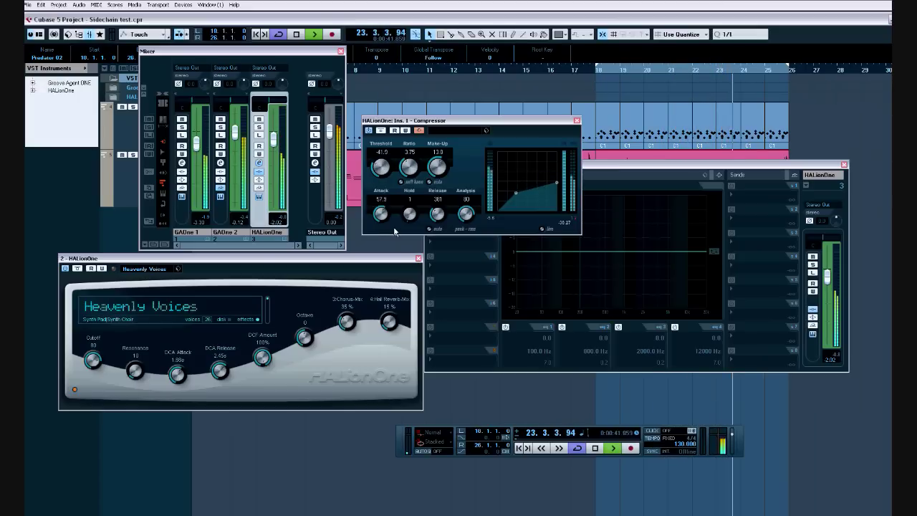
key(space)
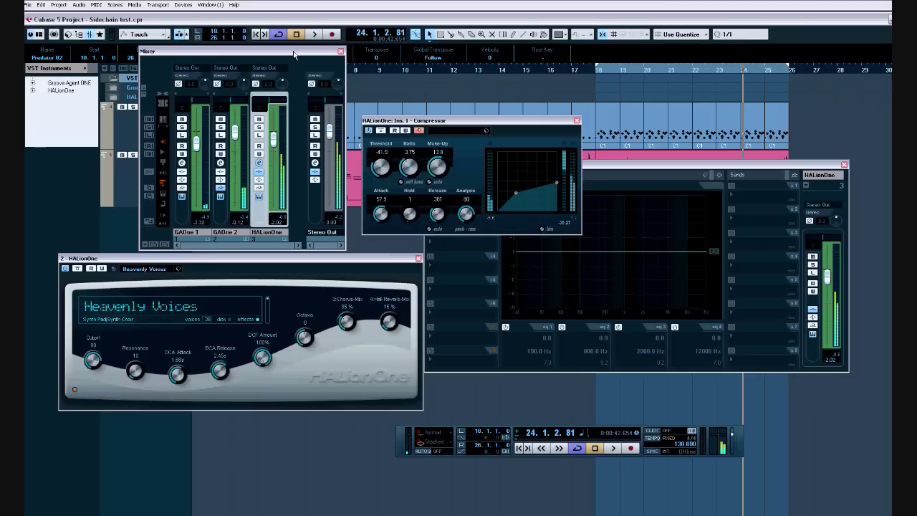
Set the cycle range to bars 2–10, play it through, and stop back at bar 2
drag(293, 54, 320, 297)
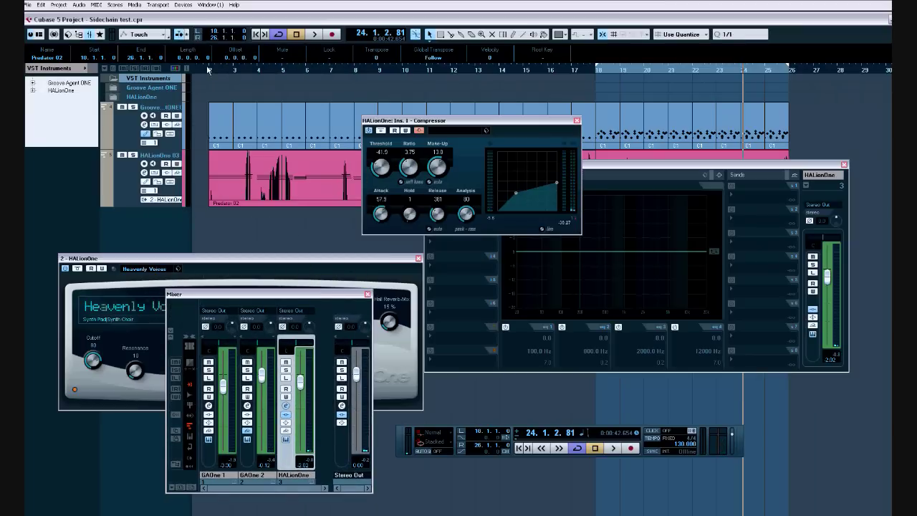
drag(210, 66, 403, 66)
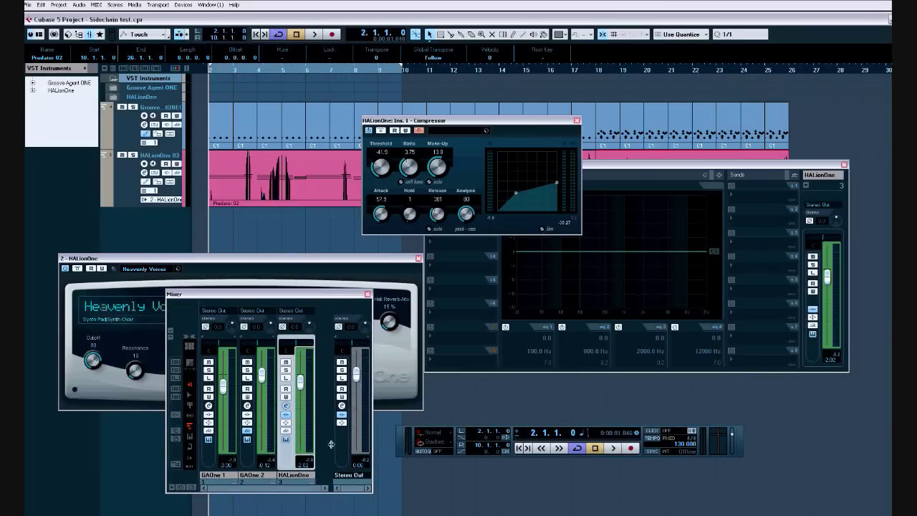
key(space)
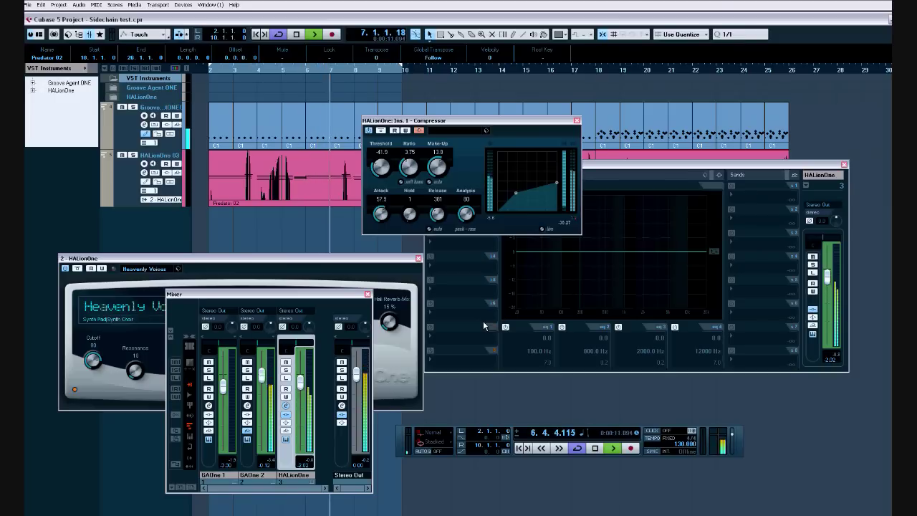
key(space)
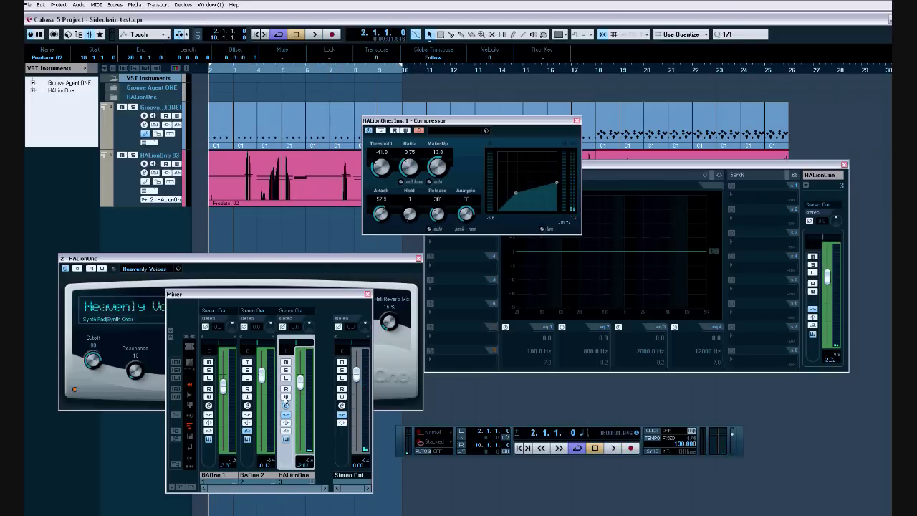
Select GAOne 2, bring up its channel settings, and restart playback from bar 2
click(248, 407)
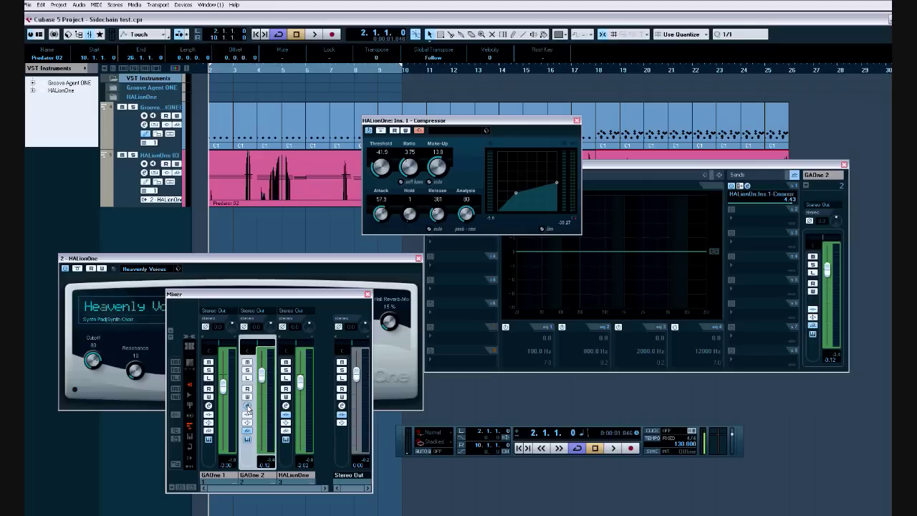
click(247, 406)
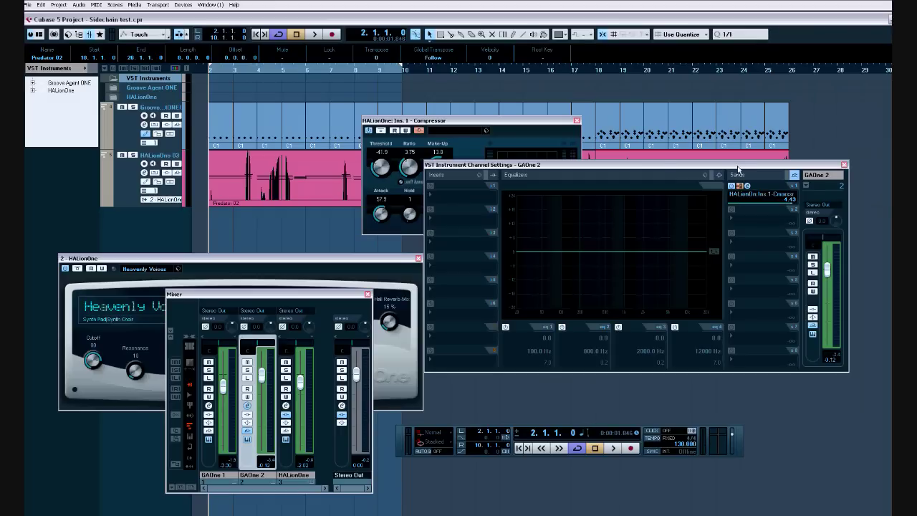
drag(738, 170, 705, 174)
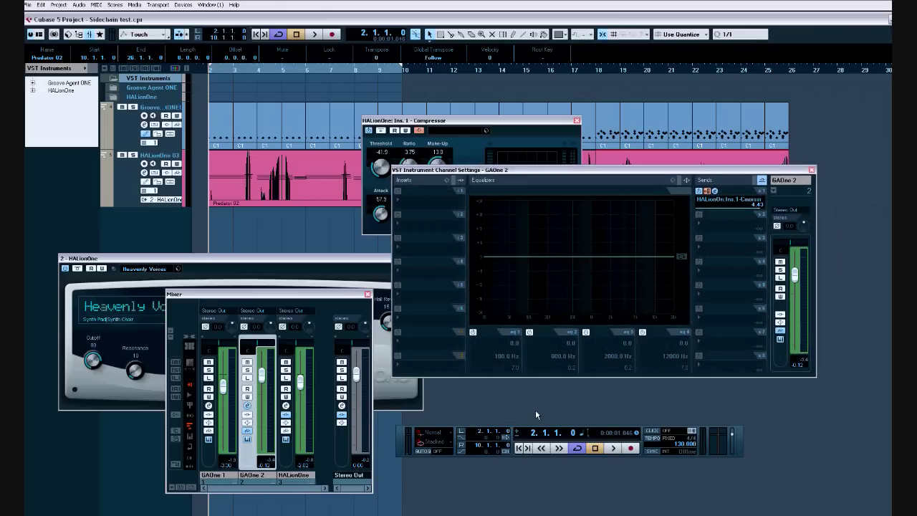
key(space)
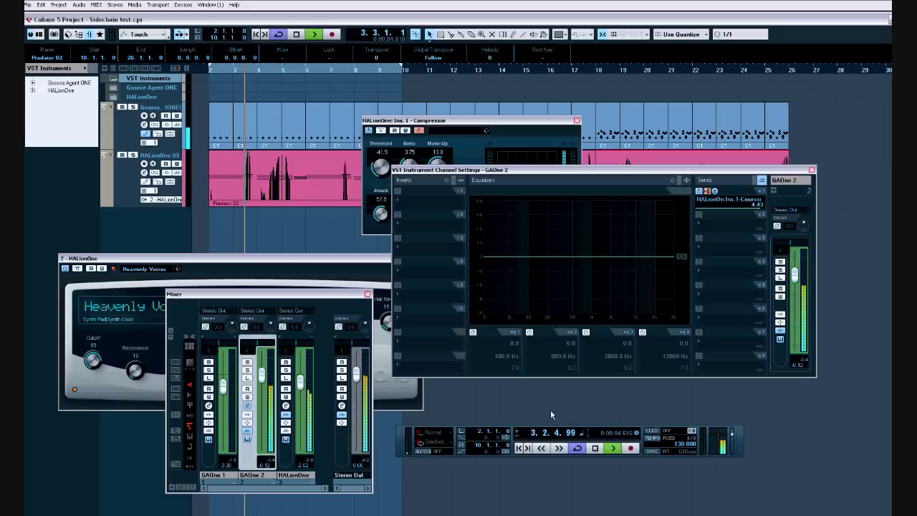
key(space)
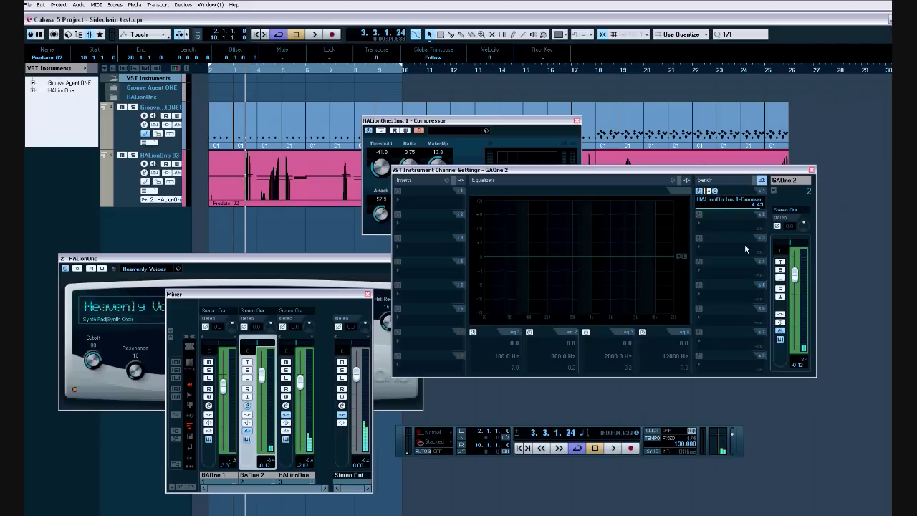
key(KP_1)
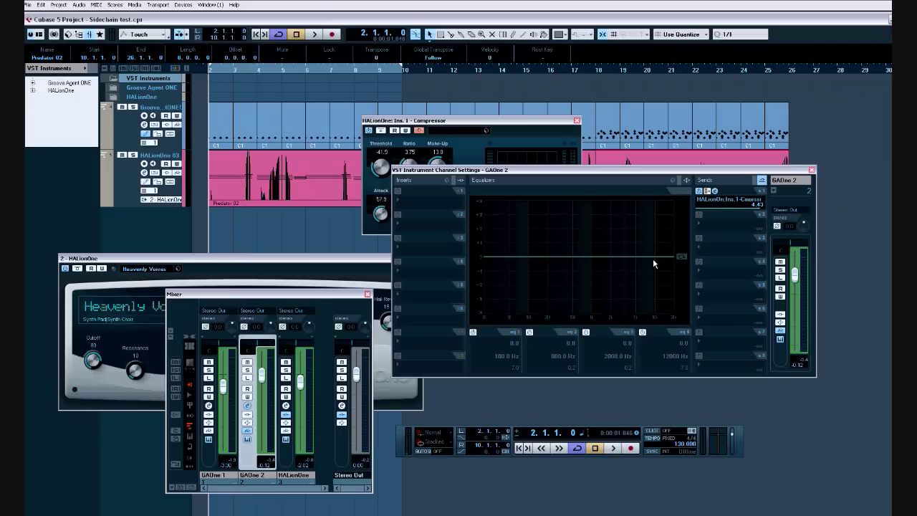
key(space)
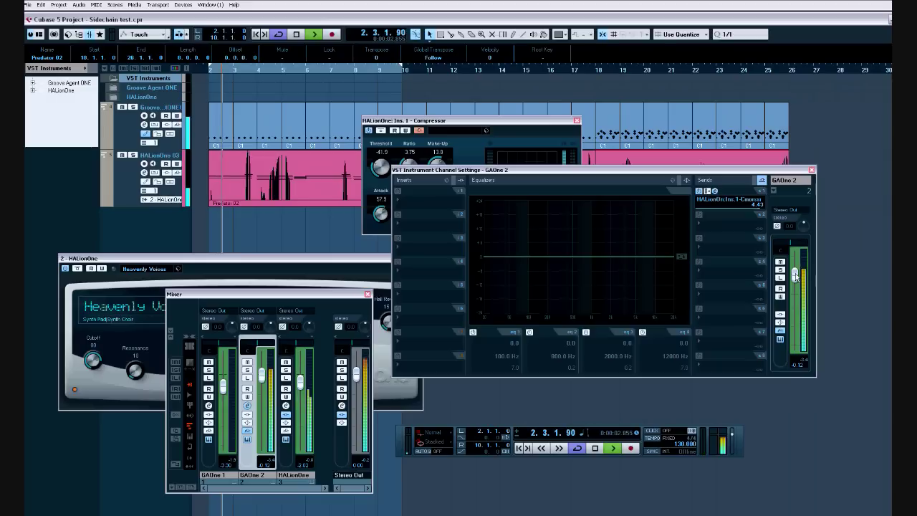
Lower the kick fader to -49.2, then replay from bar 2 and pull it fully down
mouse_move(794, 274)
mouse_down()
mouse_move(794, 343)
mouse_move(794, 276)
mouse_up()
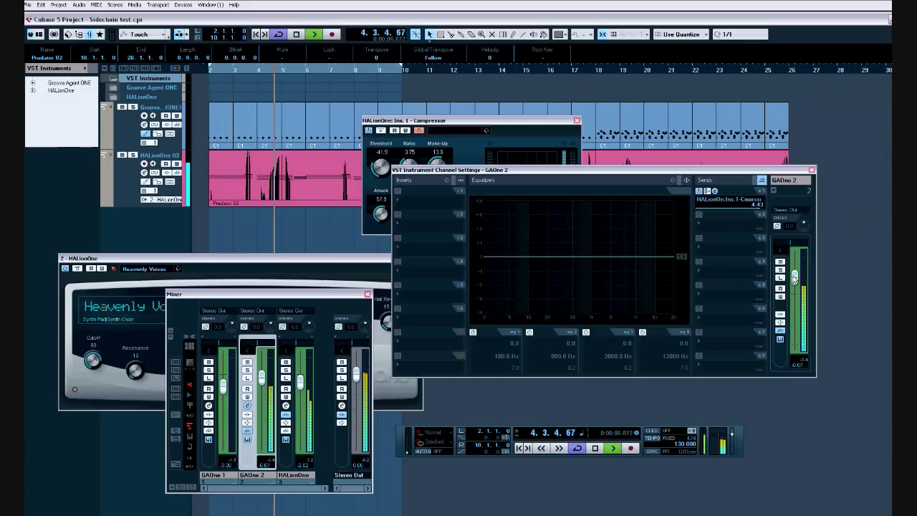
key(space)
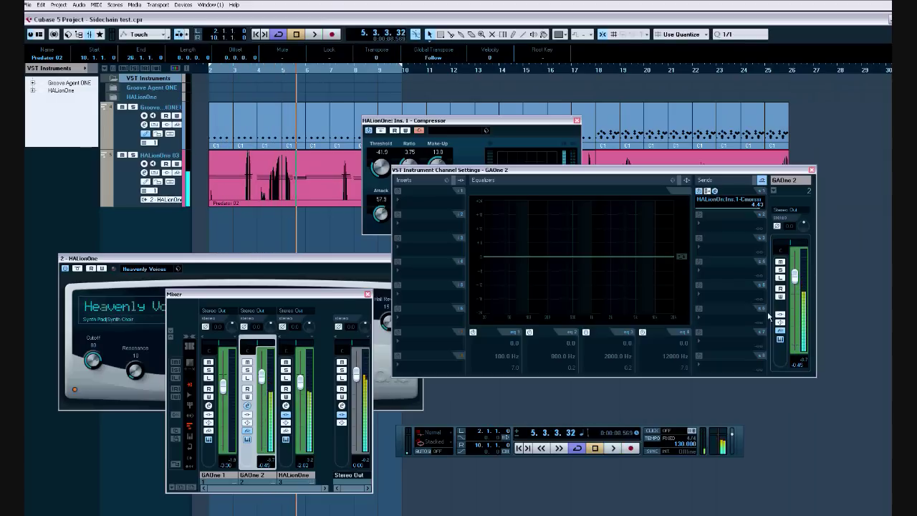
key(KP_1)
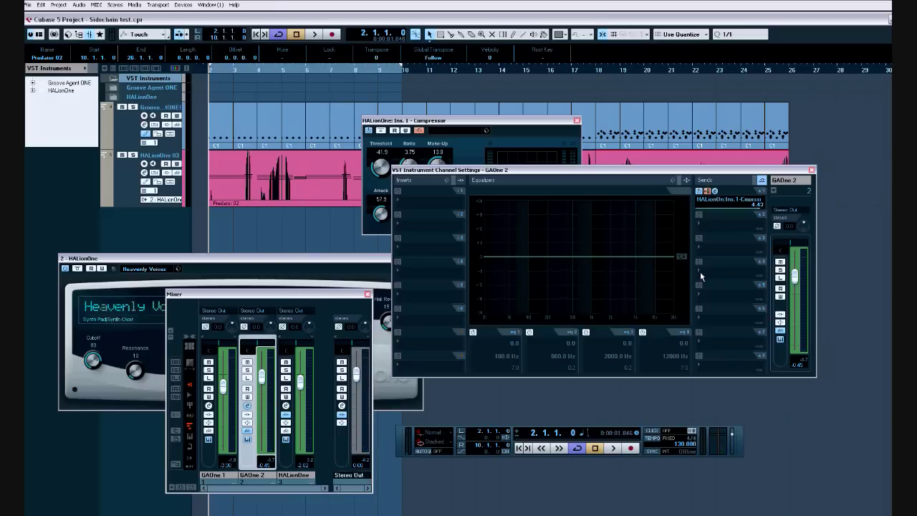
key(space)
drag(795, 278, 797, 350)
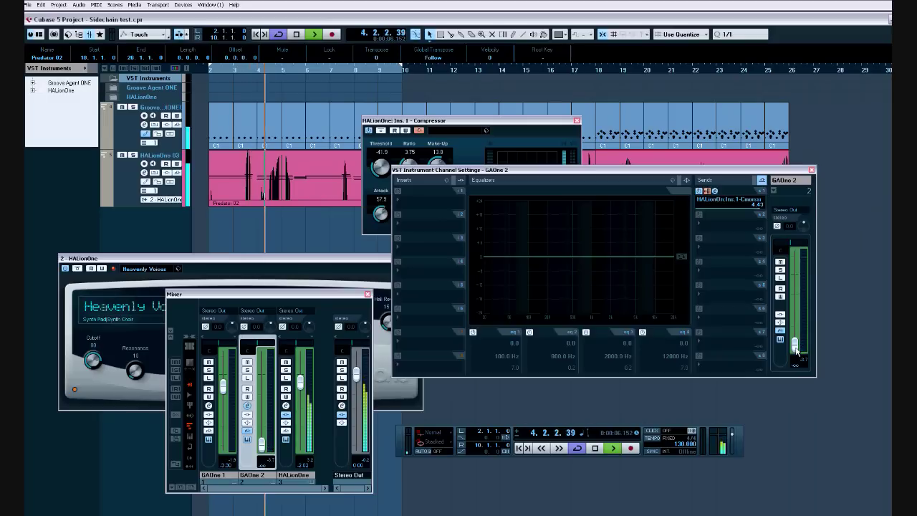
Raise the GAOne 2 kick fader to -20 dB while listening, then stop playback
drag(798, 351, 796, 282)
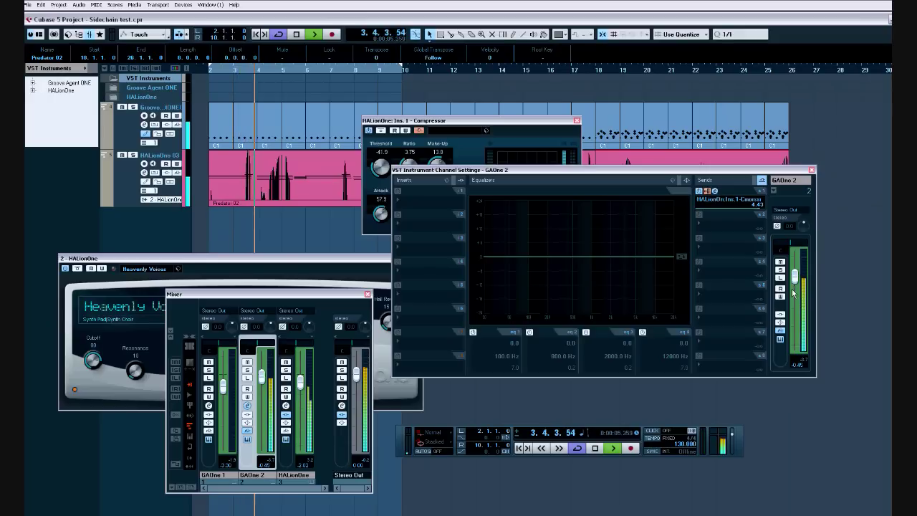
key(space)
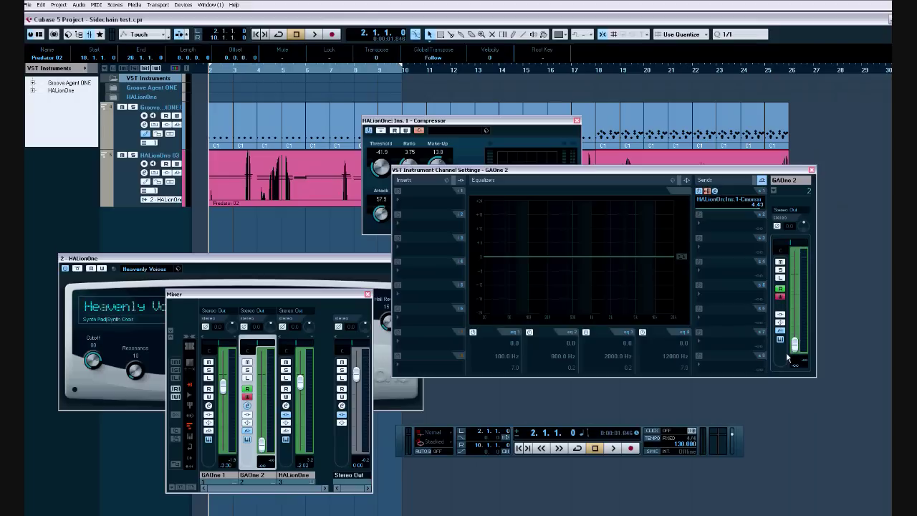
Start playback and write a fade-in by raising the GAOne 2 kick fader from -∞ to near 0 dB
key(space)
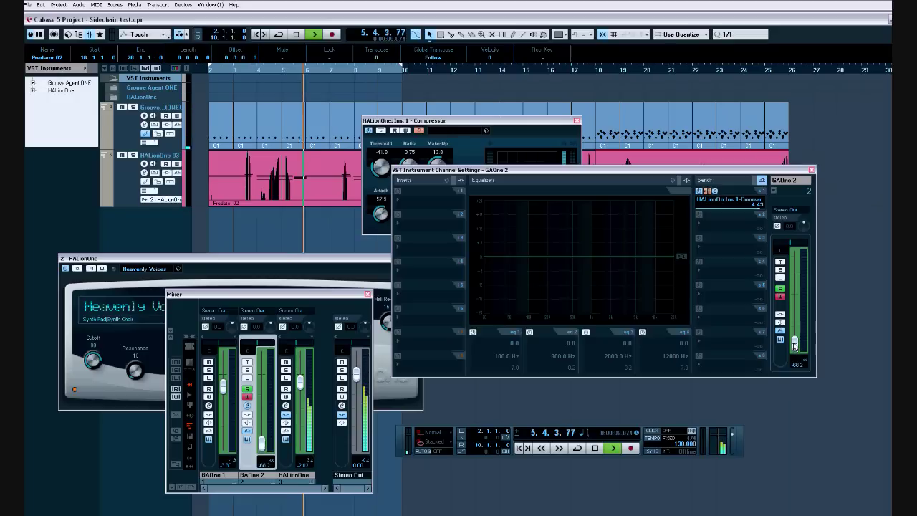
drag(795, 344, 794, 278)
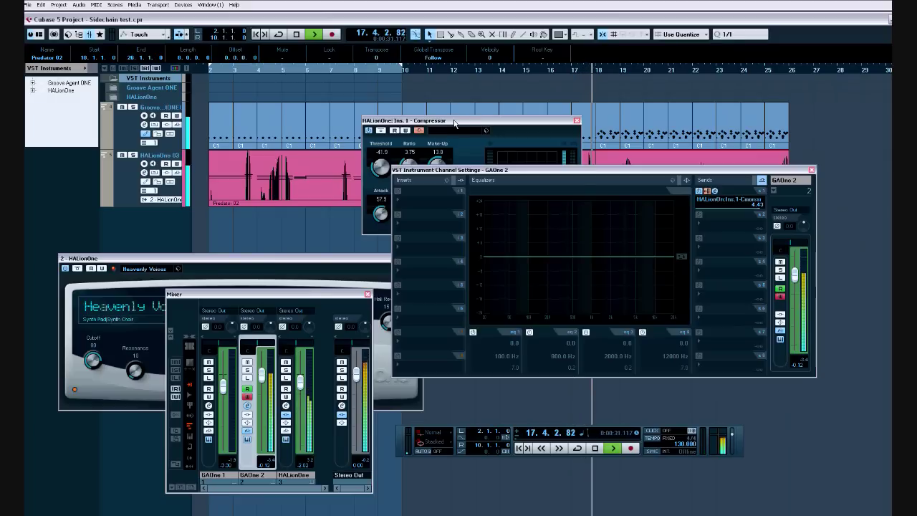
Bring the HALionOne Compressor window to the front and stop playback
click(446, 135)
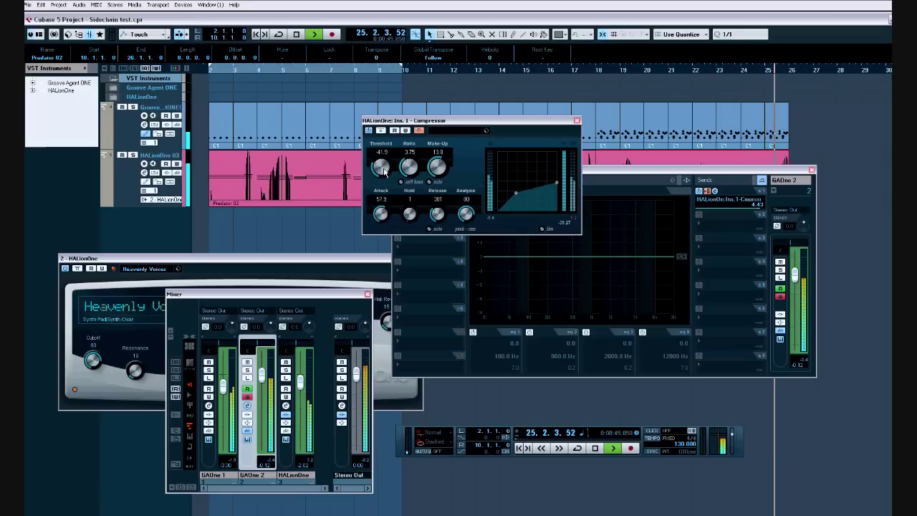
key(space)
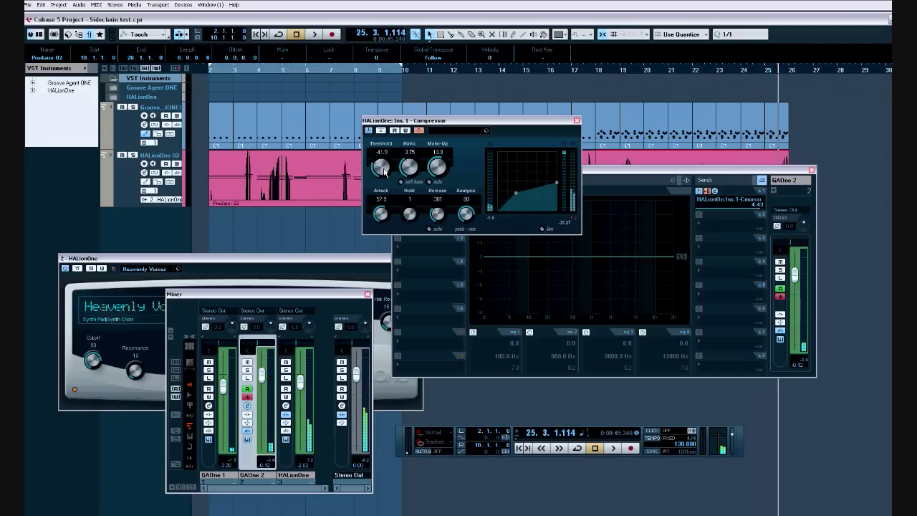
Return to bar 2, bring the GAOne 2 Channel Settings forward, and play back the kick fade-in
key(1)
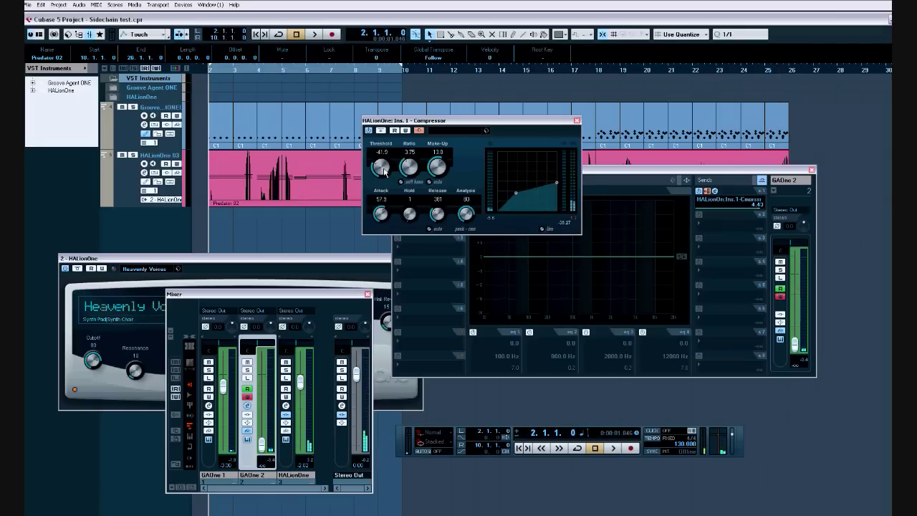
click(781, 304)
key(space)
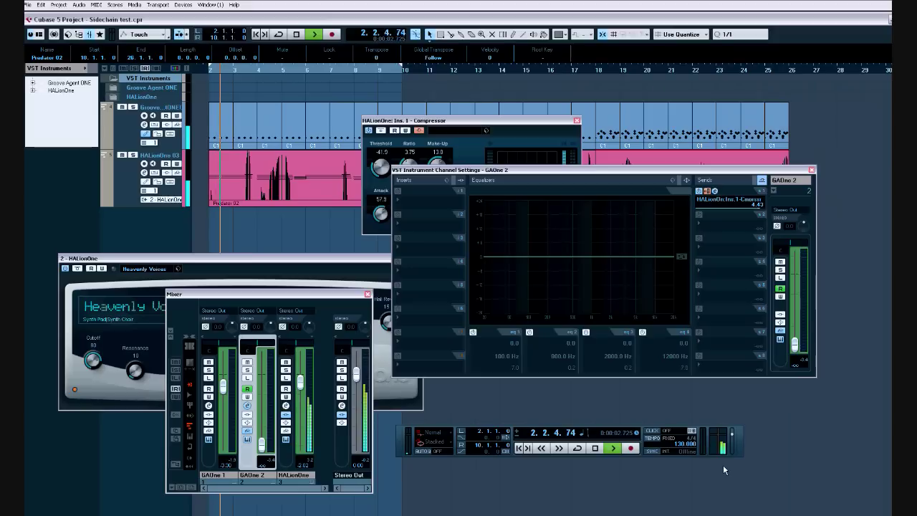